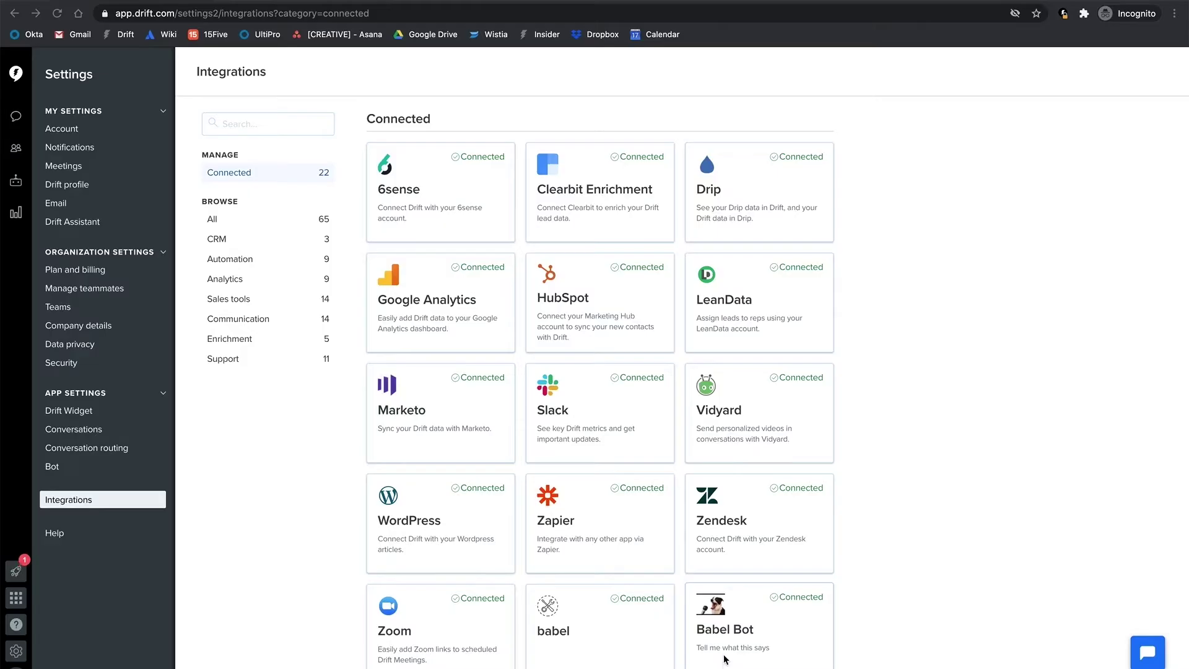
Search the integrations for 'sales', then narrow the search to 'outr' for Outreach.io
left_click(251, 123)
type("sales")
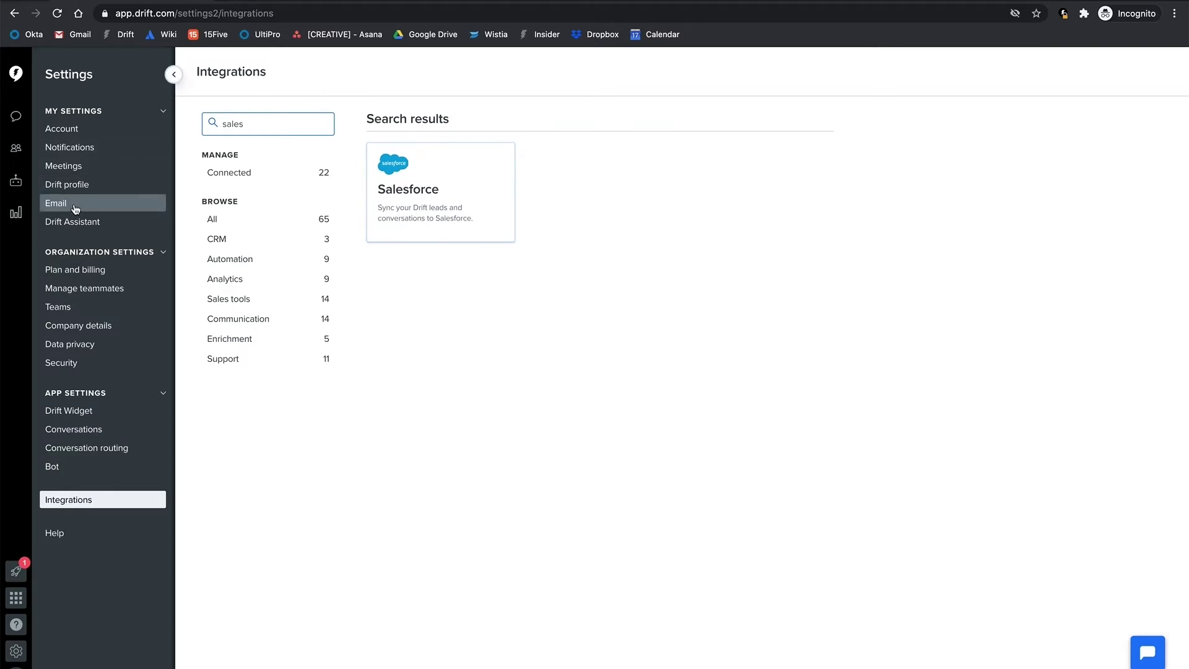
left_click_drag(244, 124, 187, 125)
type("outr")
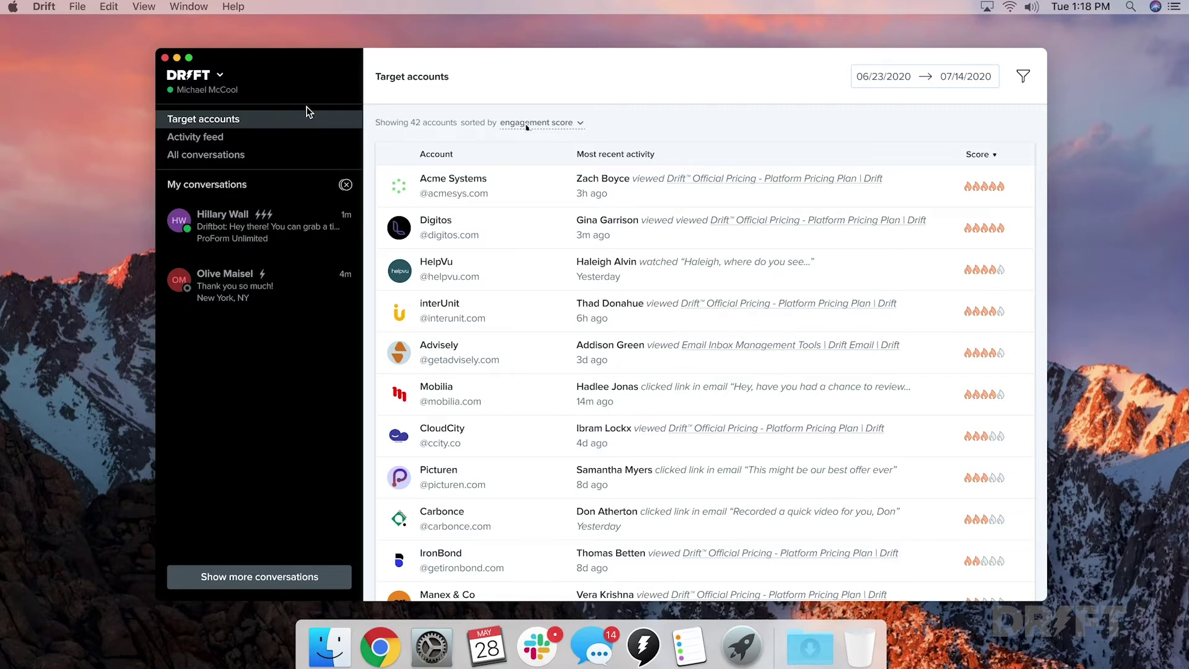
Open the Acme Systems account from the engagement-sorted Target accounts list
left_click(740, 197)
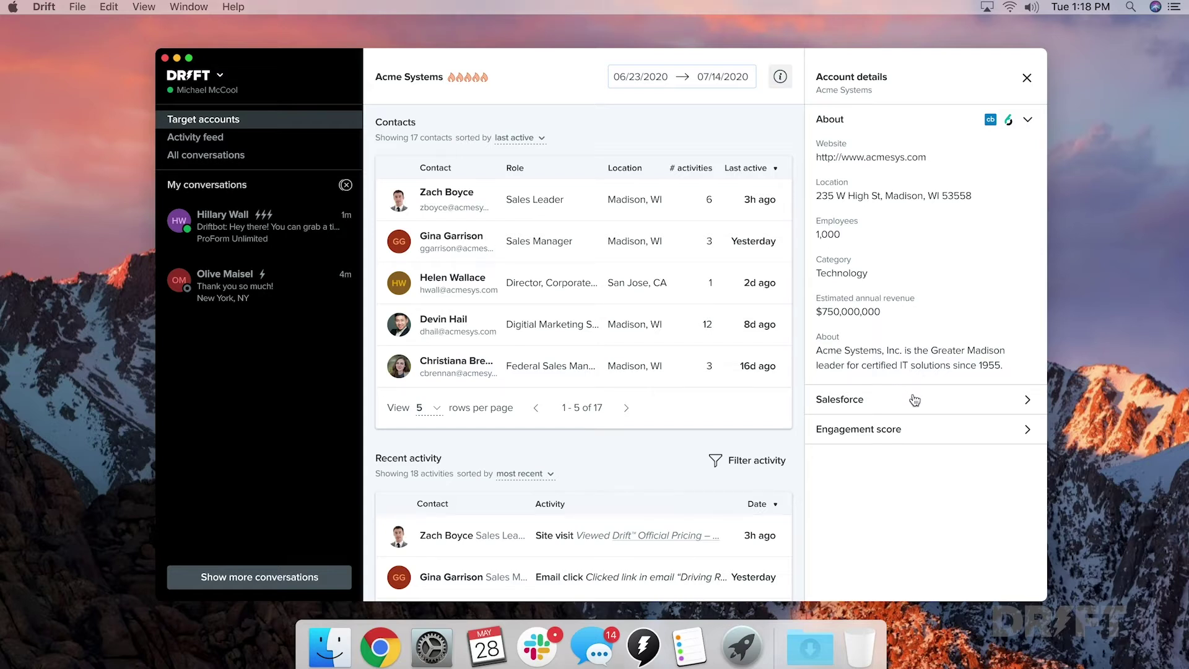
Expand Acme's Salesforce and Engagement score details, then show the recent-activity filter options
left_click(914, 399)
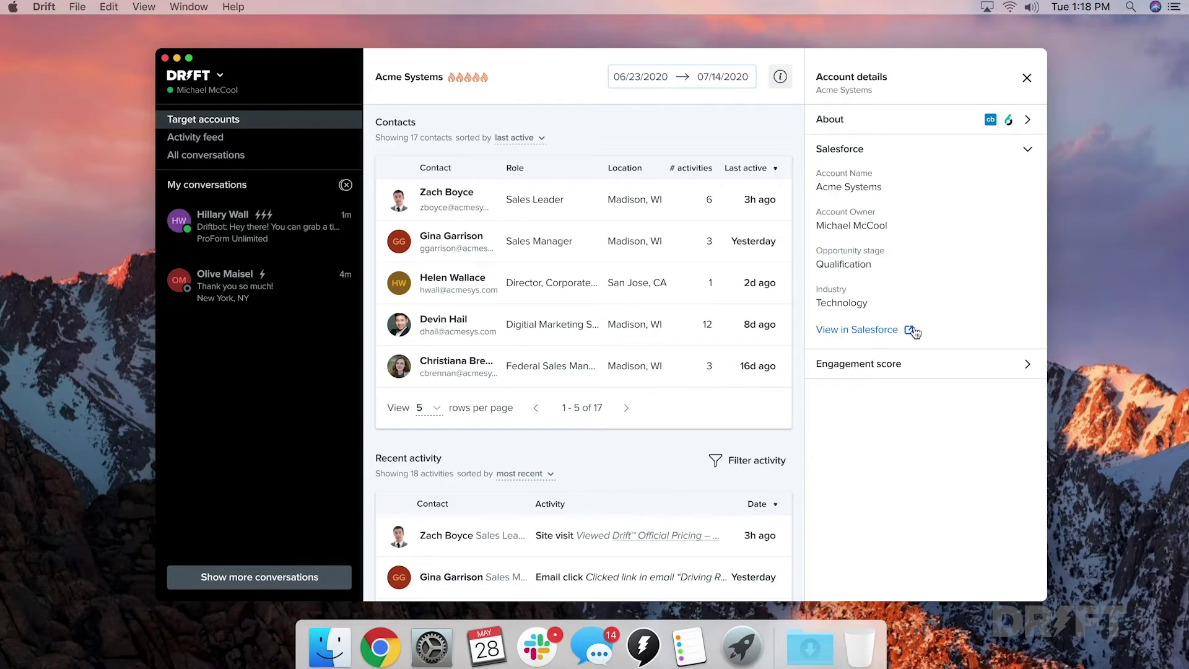
left_click(916, 363)
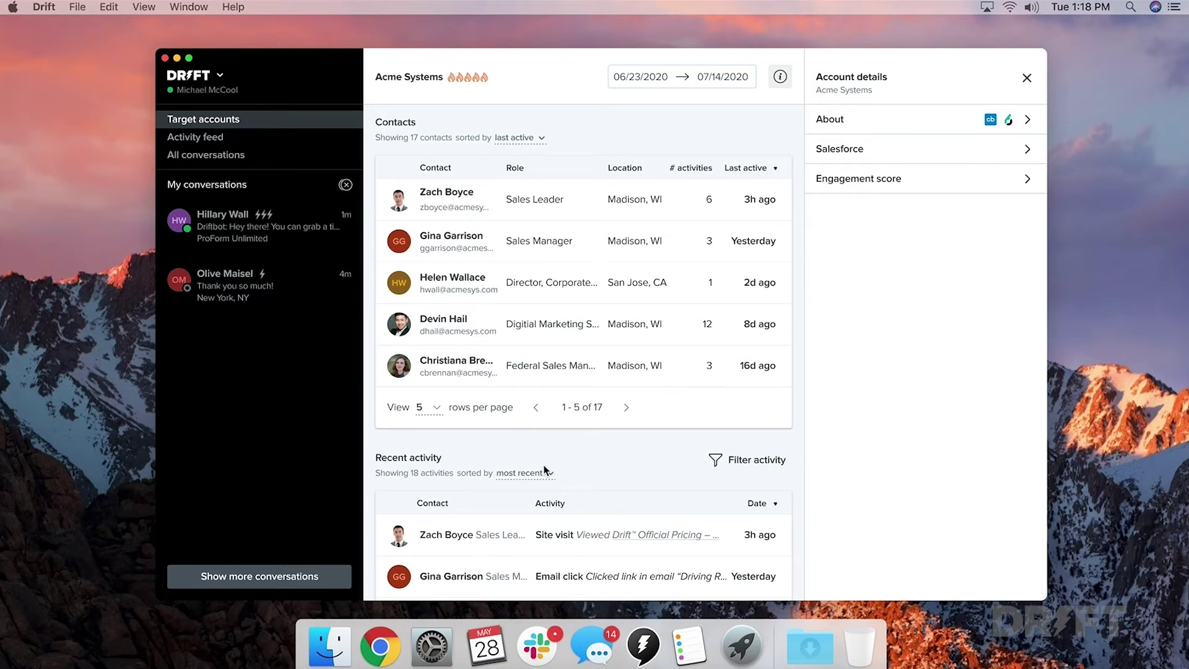
left_click(749, 460)
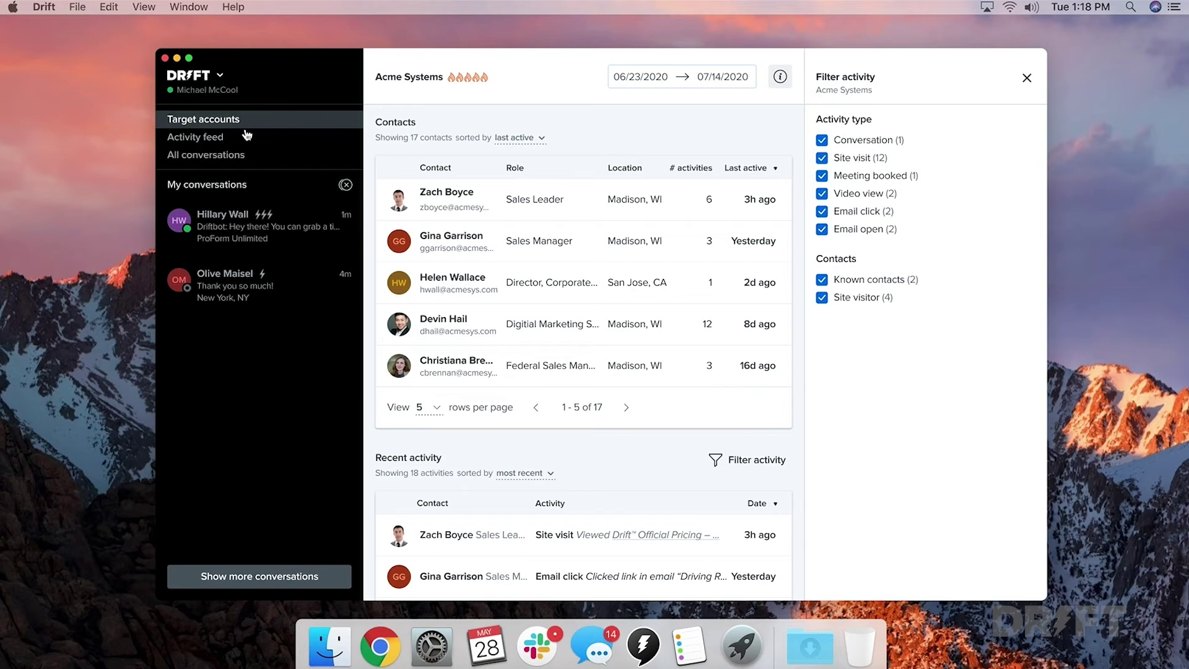
left_click(226, 137)
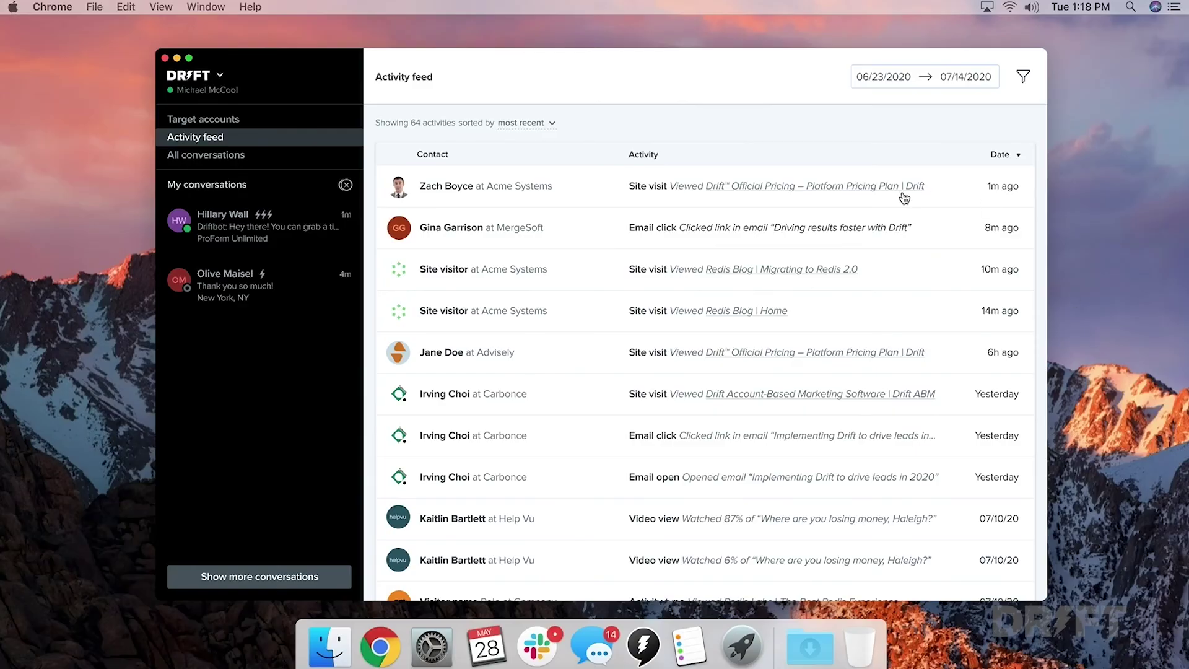
mouse_move(978, 187)
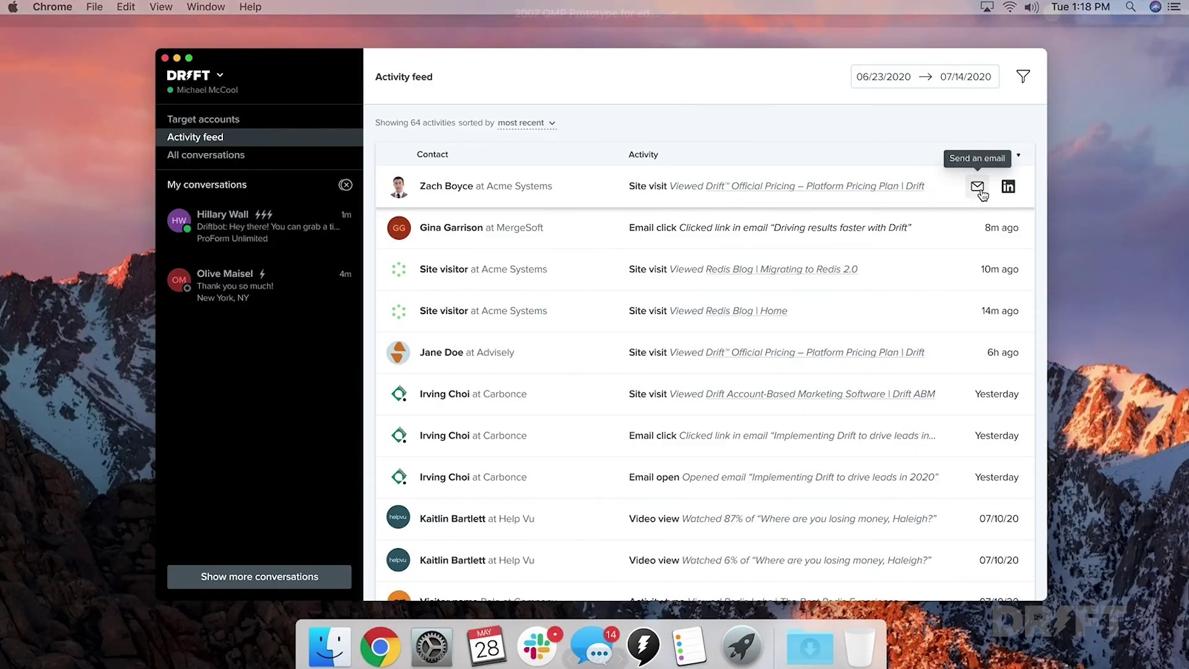
left_click(982, 192)
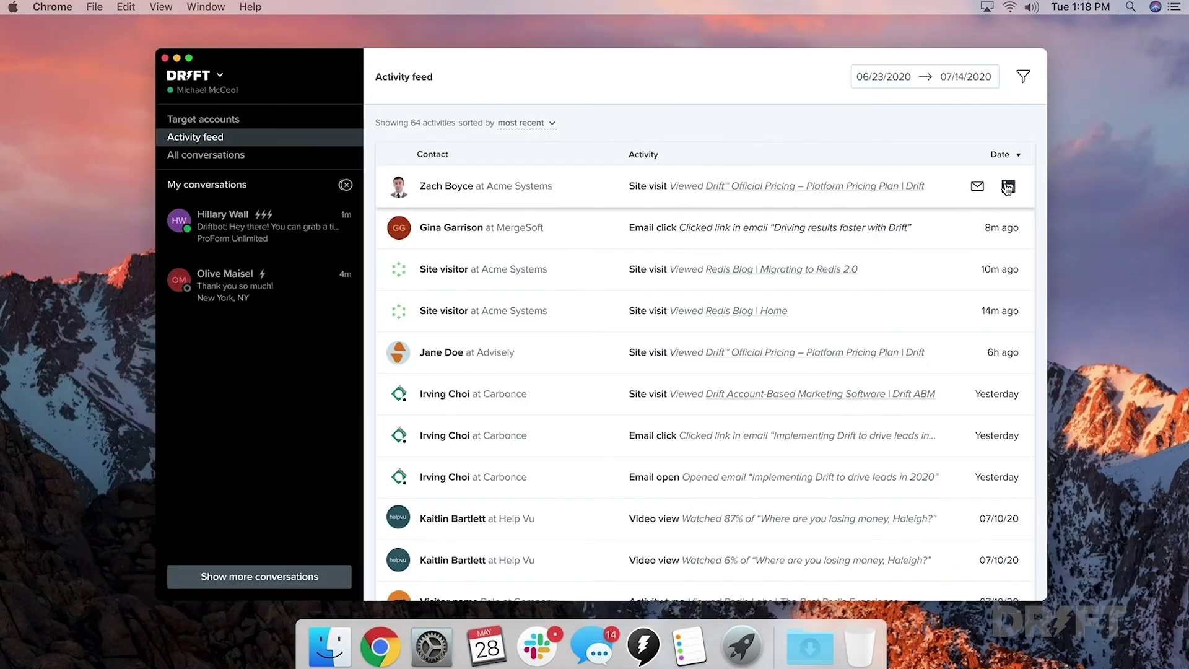
left_click(1008, 187)
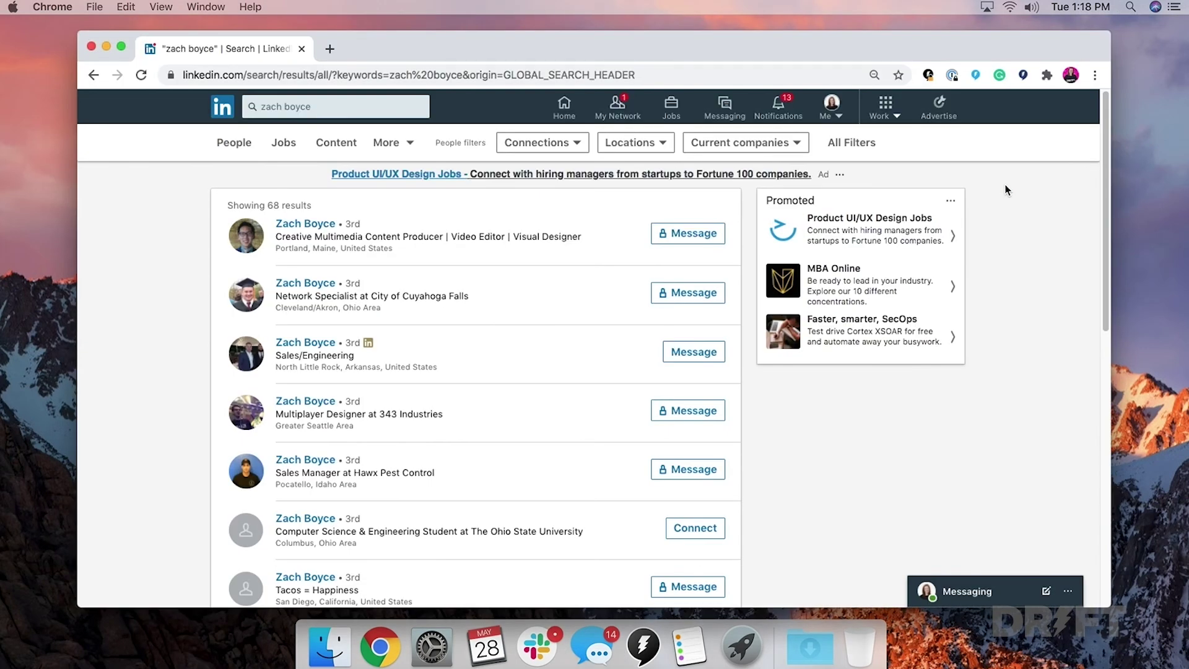